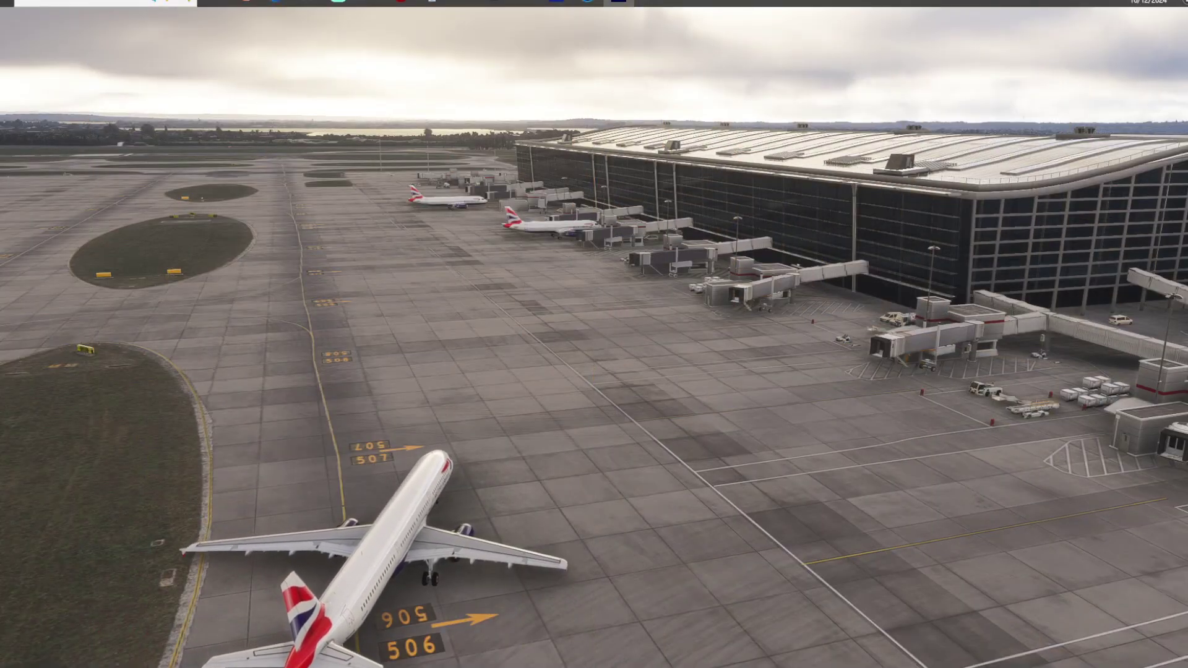
Bring the vPilot window up over the simulator and reposition it.
mouse_move(500, 22)
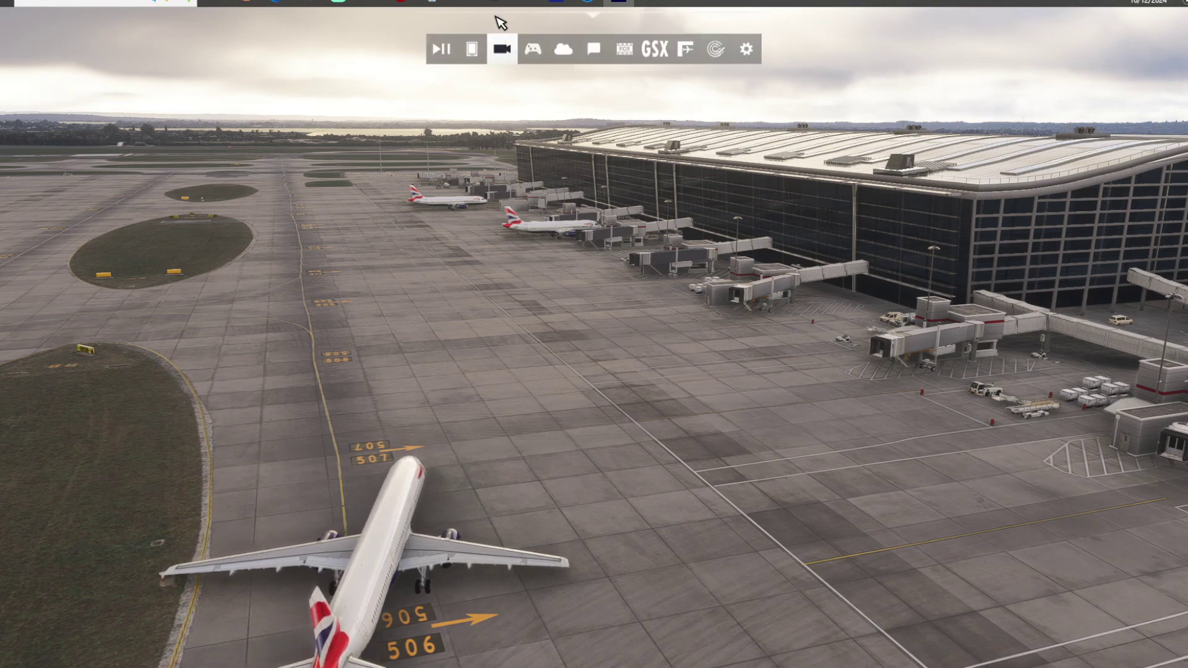
click(494, 2)
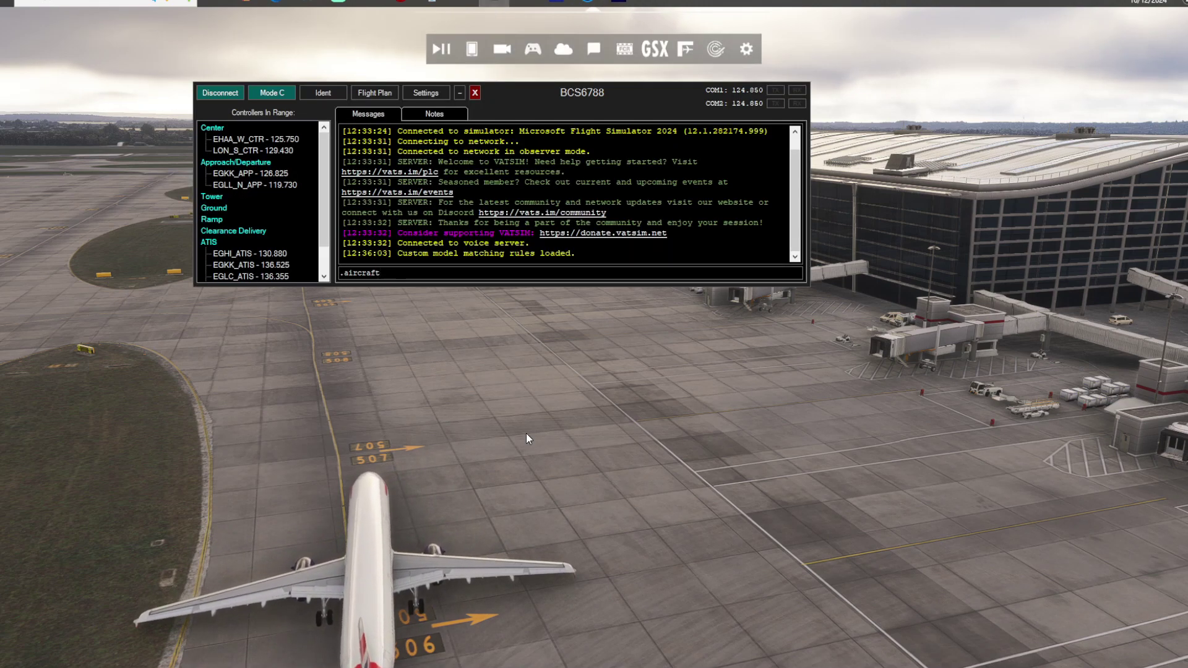
drag(492, 112, 512, 186)
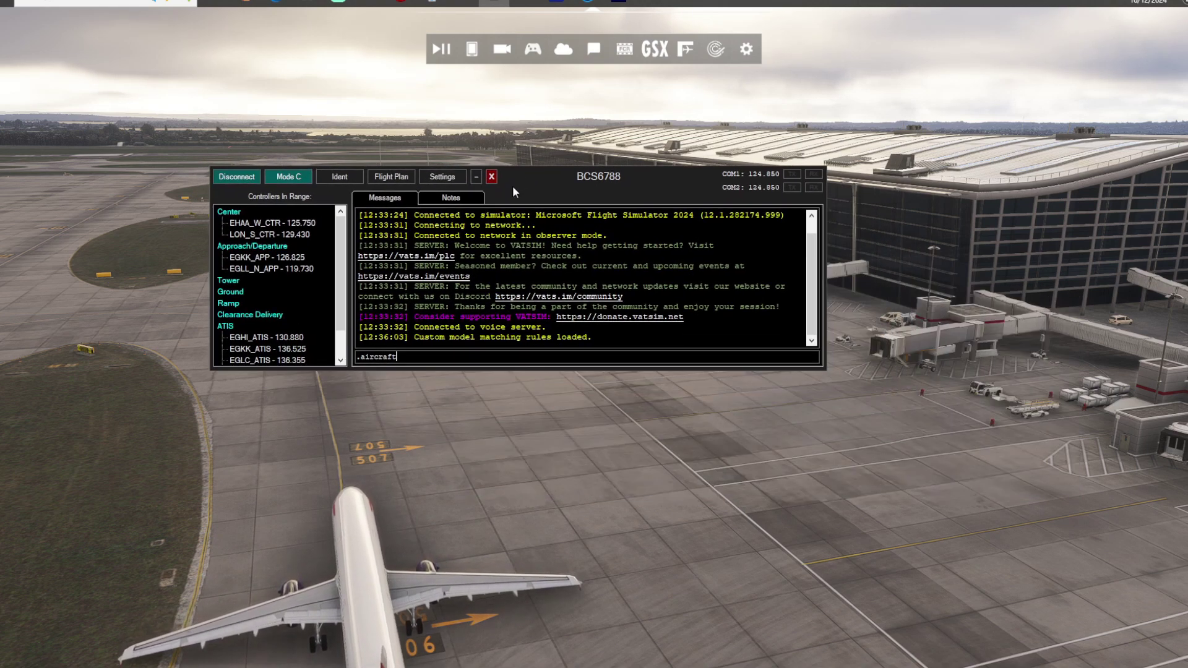
In MSFS 2024 Custom Rules, move fstraffic.VMR above FSLTL_Rules.vmr and apply the order.
click(443, 177)
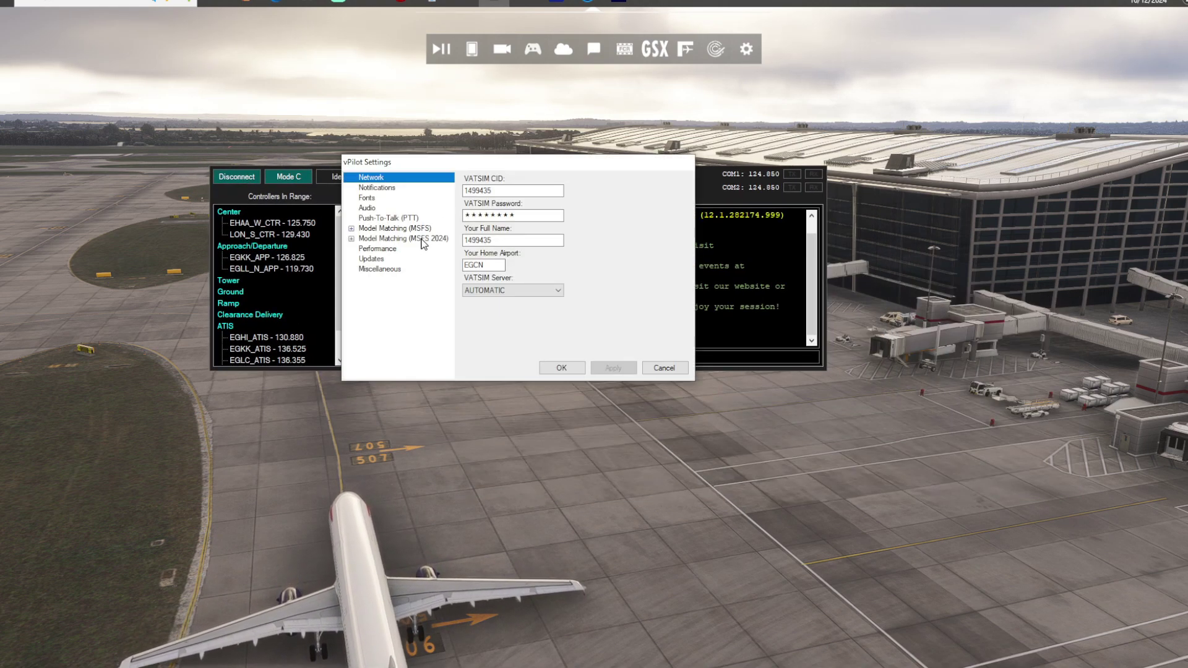
click(351, 238)
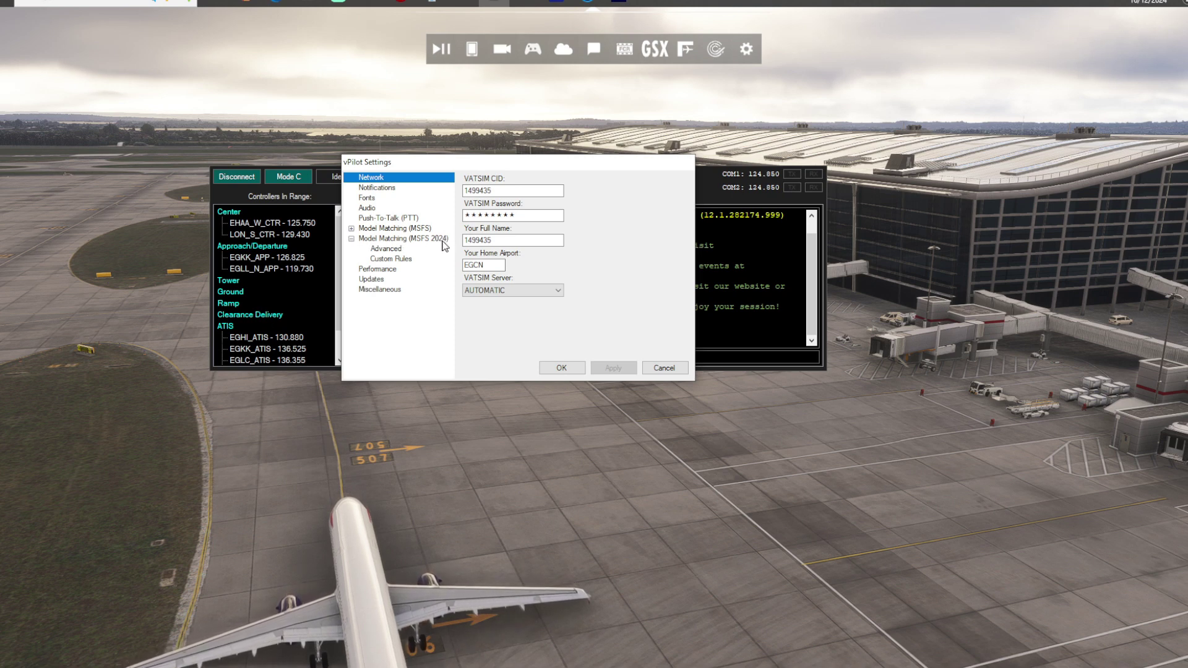
click(391, 258)
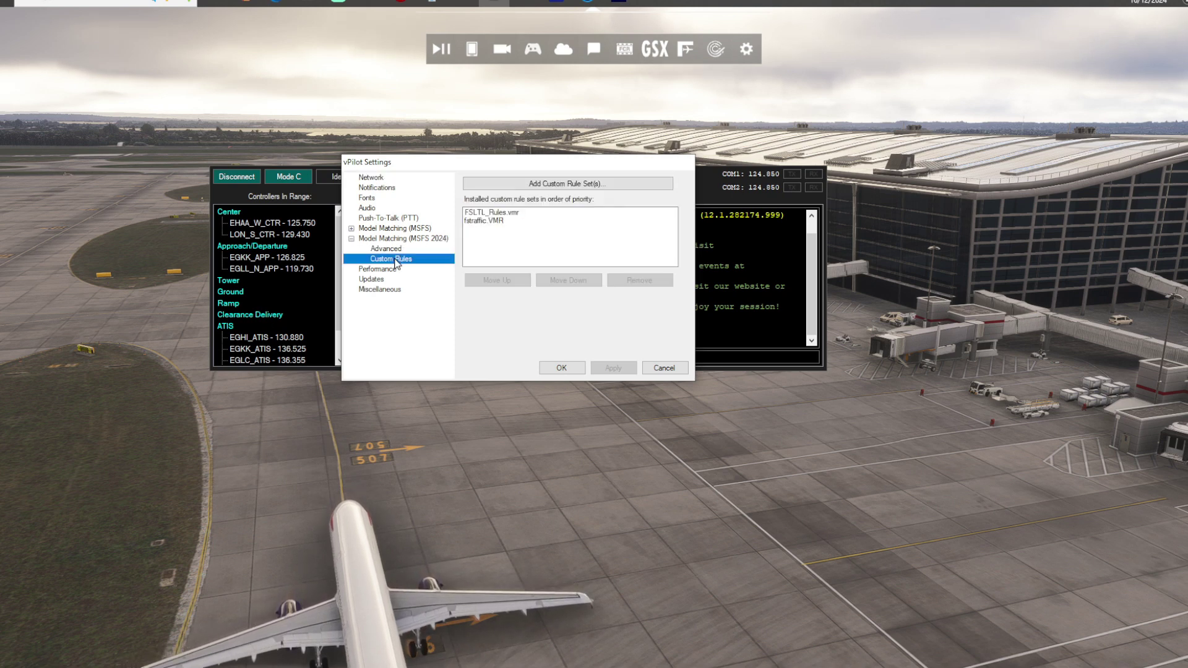
click(490, 221)
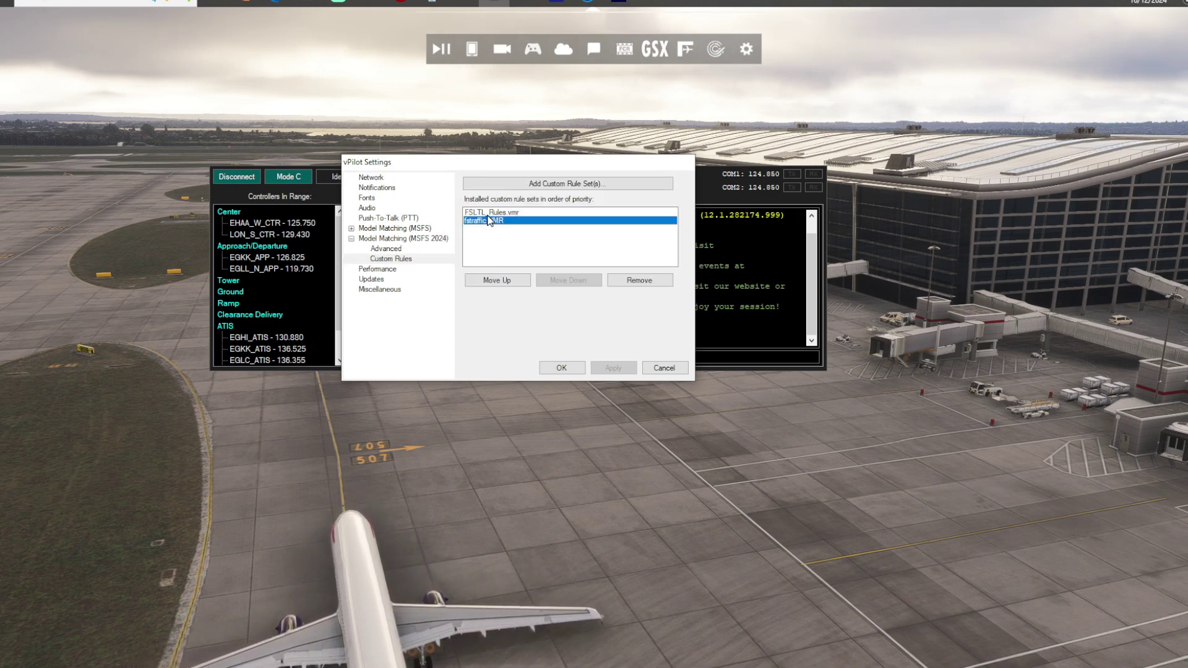
click(490, 212)
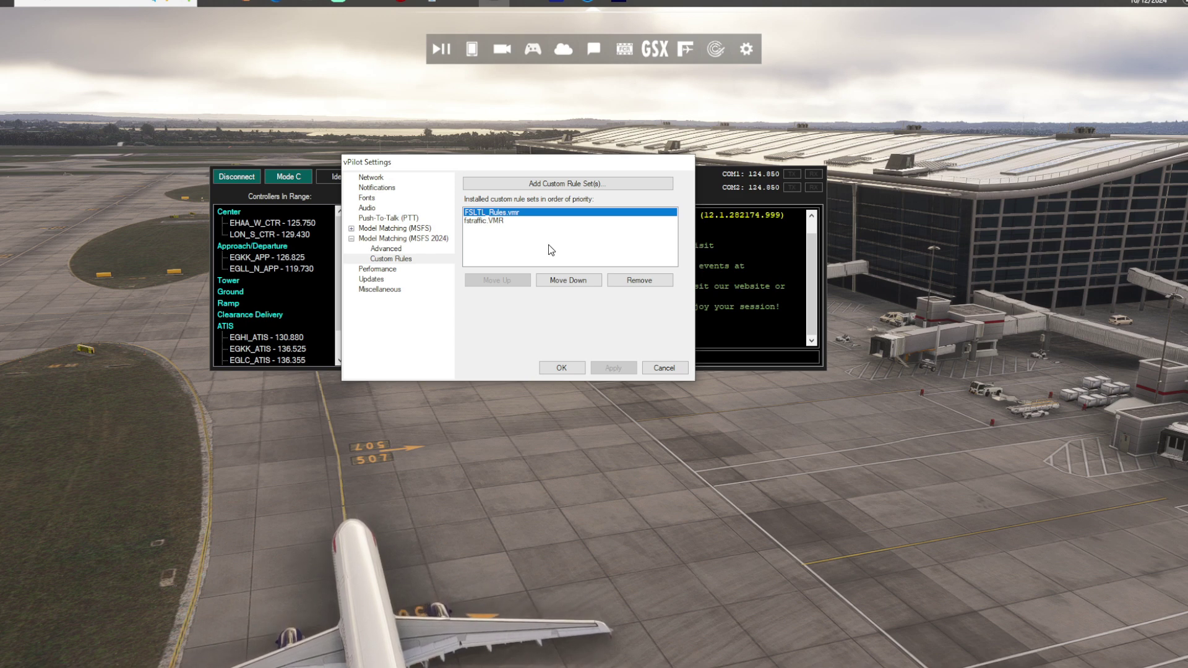
click(489, 223)
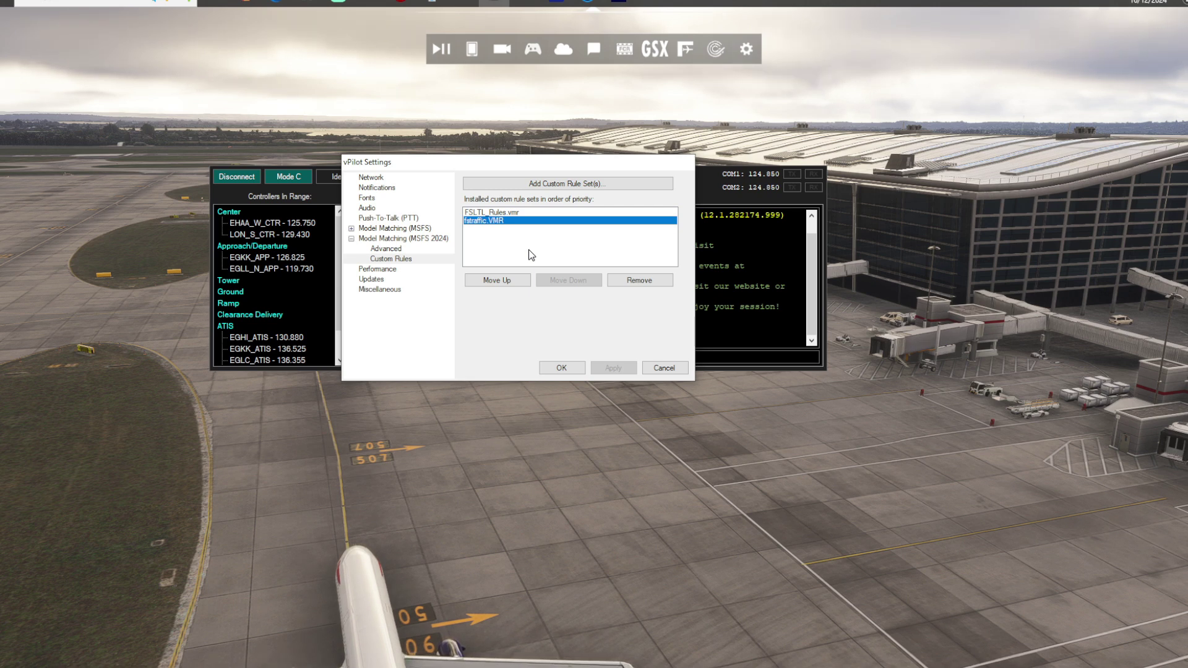
click(500, 281)
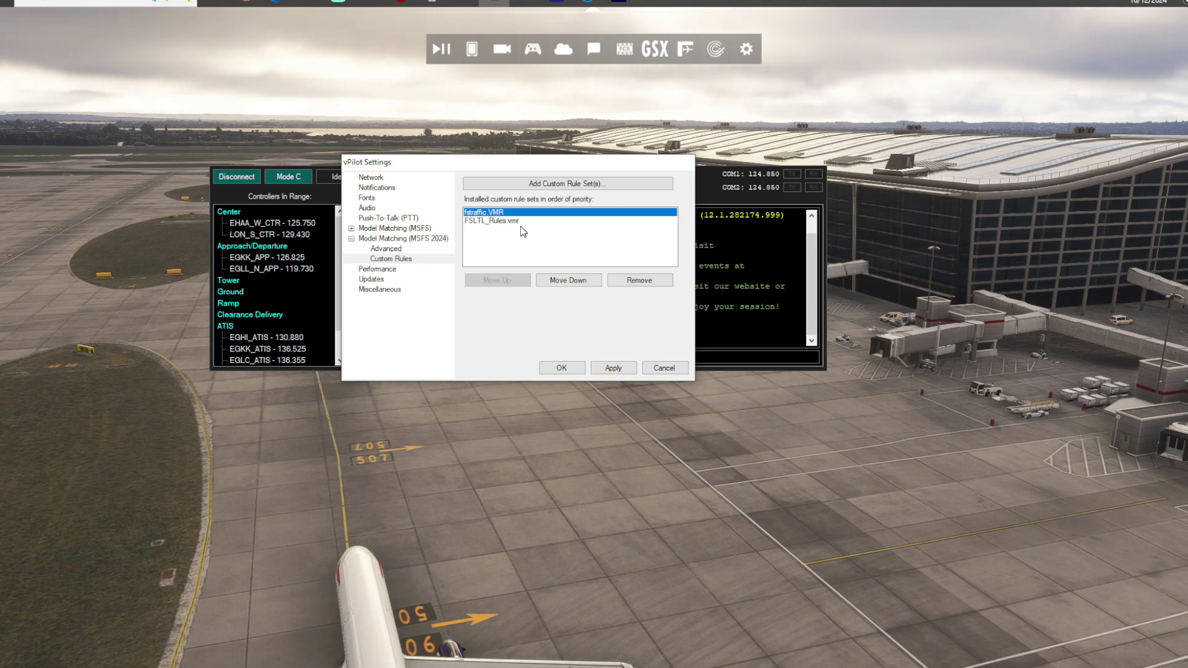
click(612, 367)
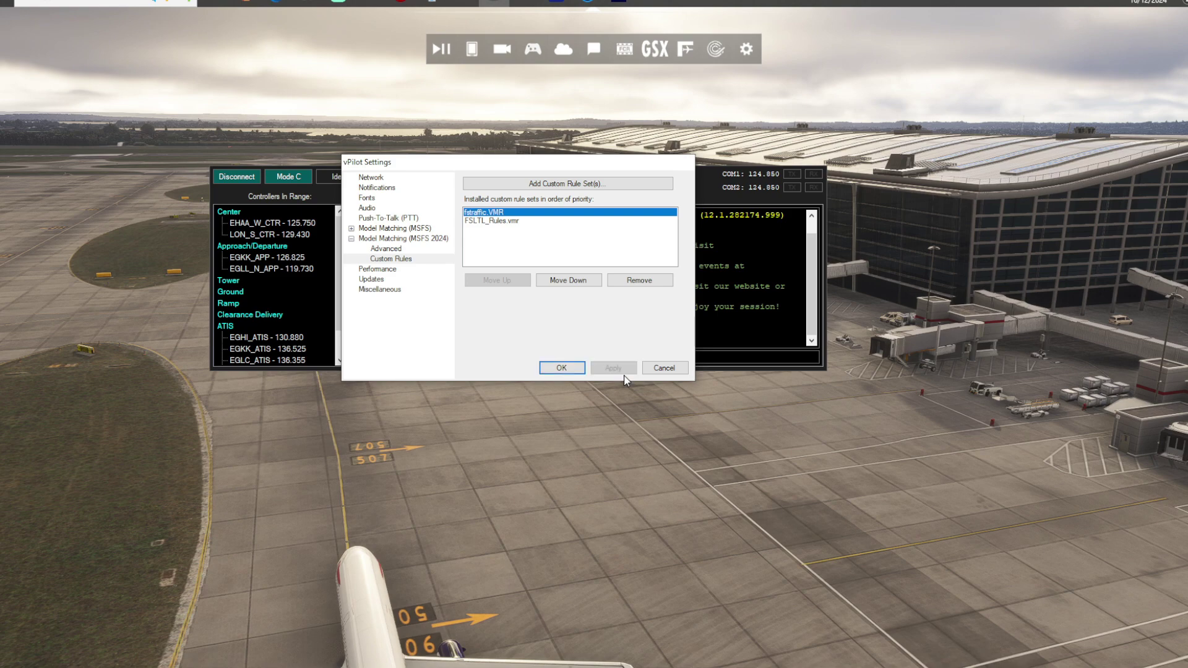
click(563, 367)
Bring vPilot back and reopen its MSFS 2024 Custom Rules settings.
click(475, 180)
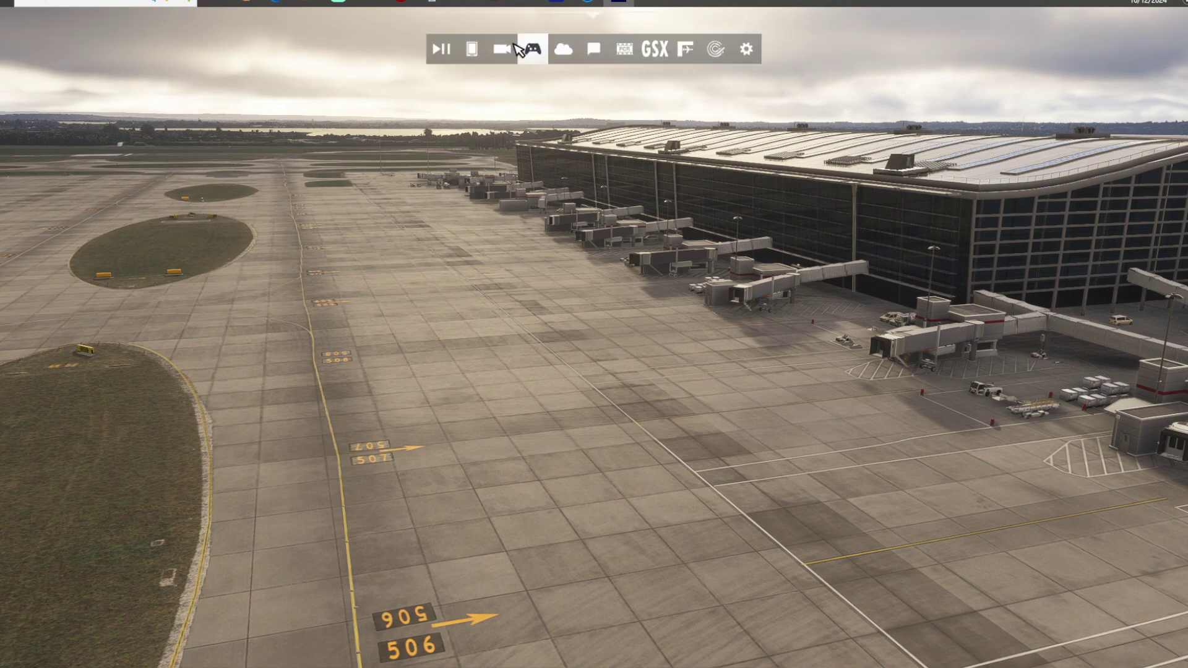
click(494, 2)
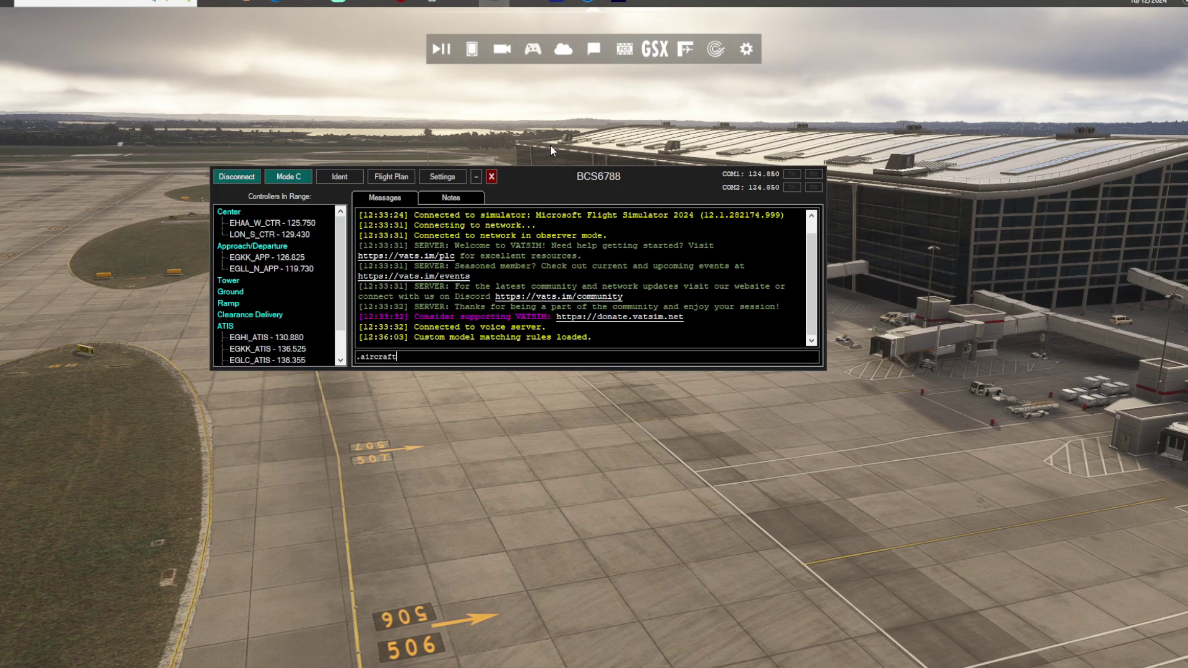
click(444, 177)
click(351, 239)
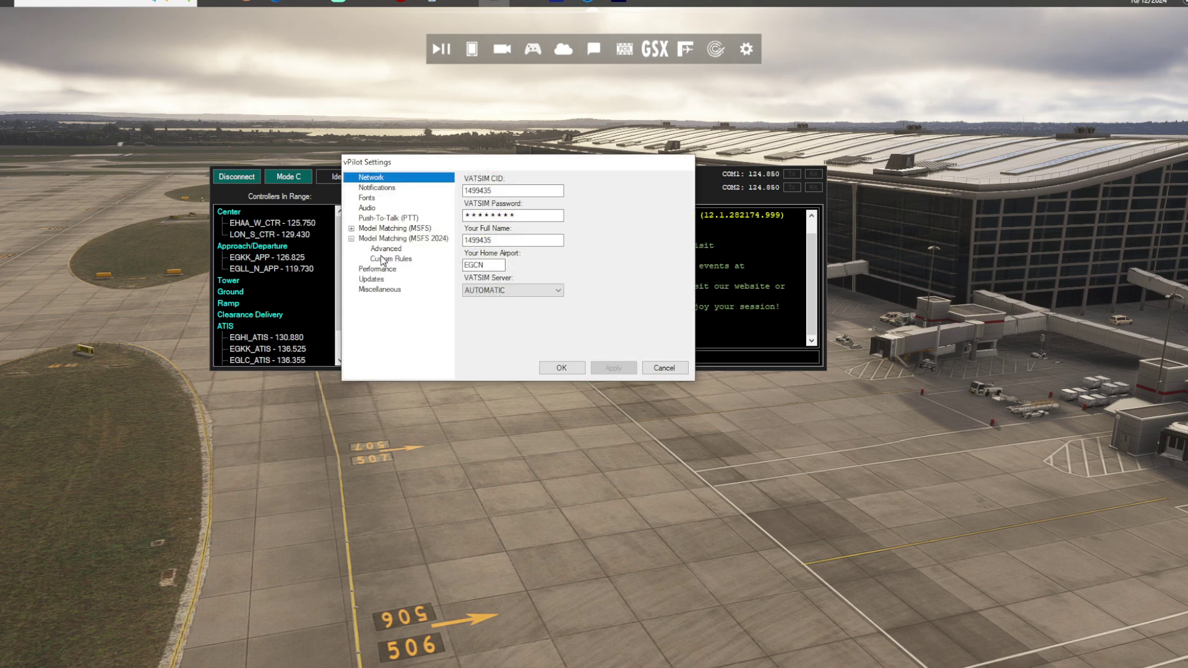
click(390, 261)
Move FSLTL_Rules.vmr to top priority, apply and confirm, then hide vPilot.
click(479, 221)
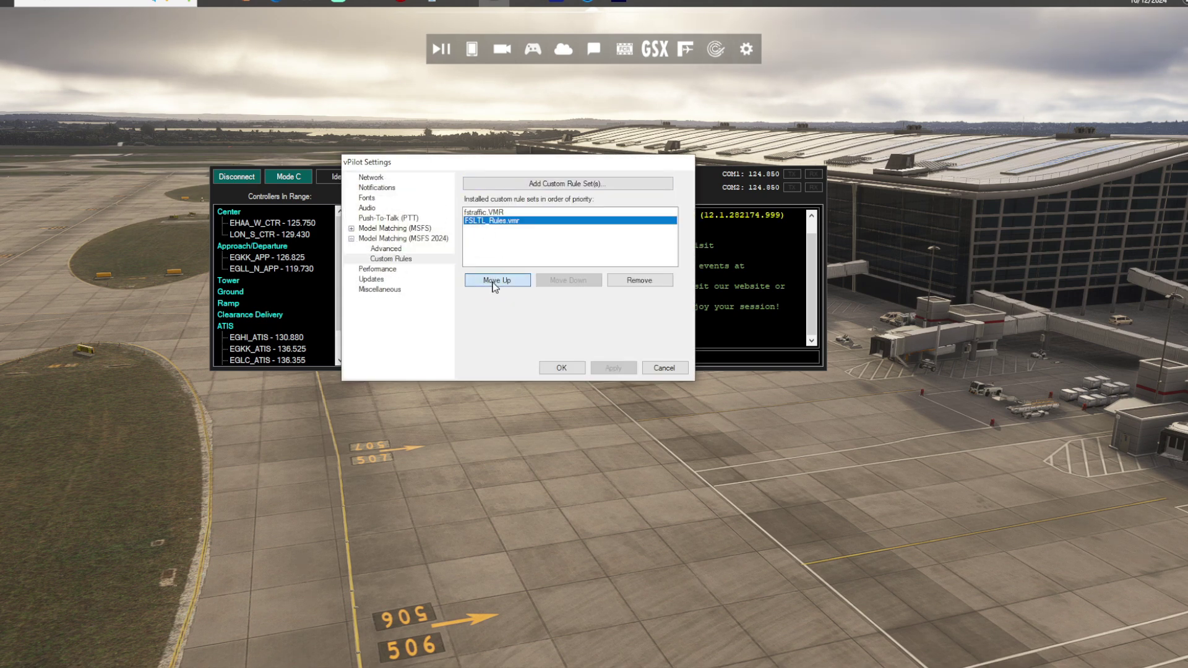
click(494, 280)
click(610, 367)
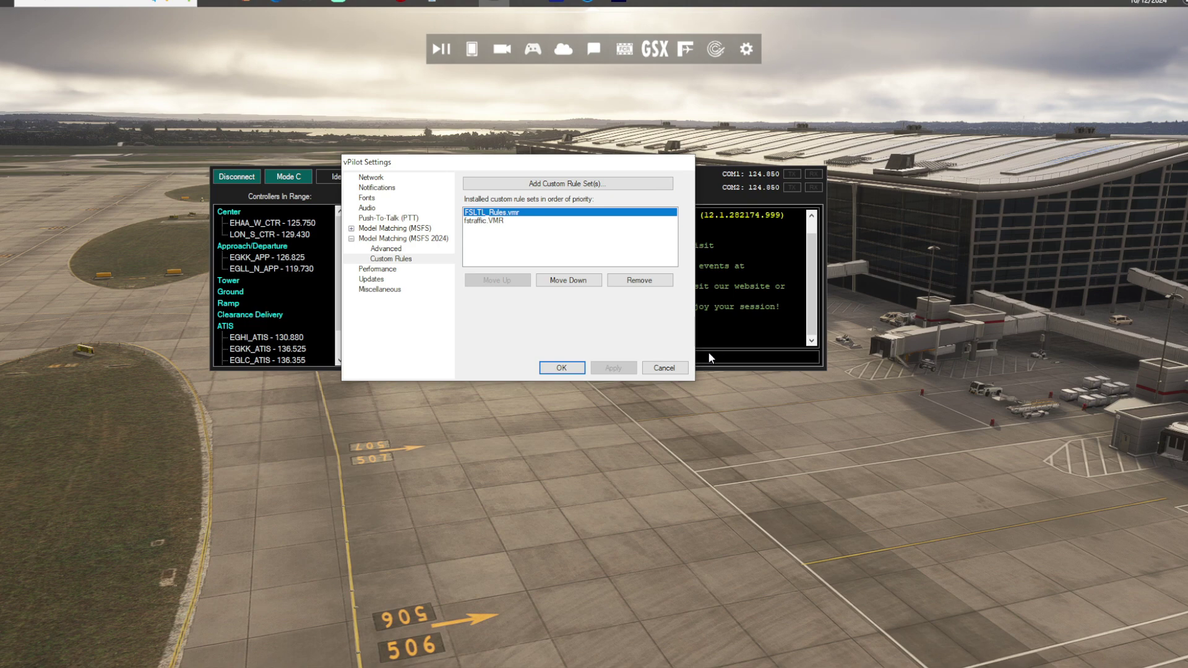
click(561, 367)
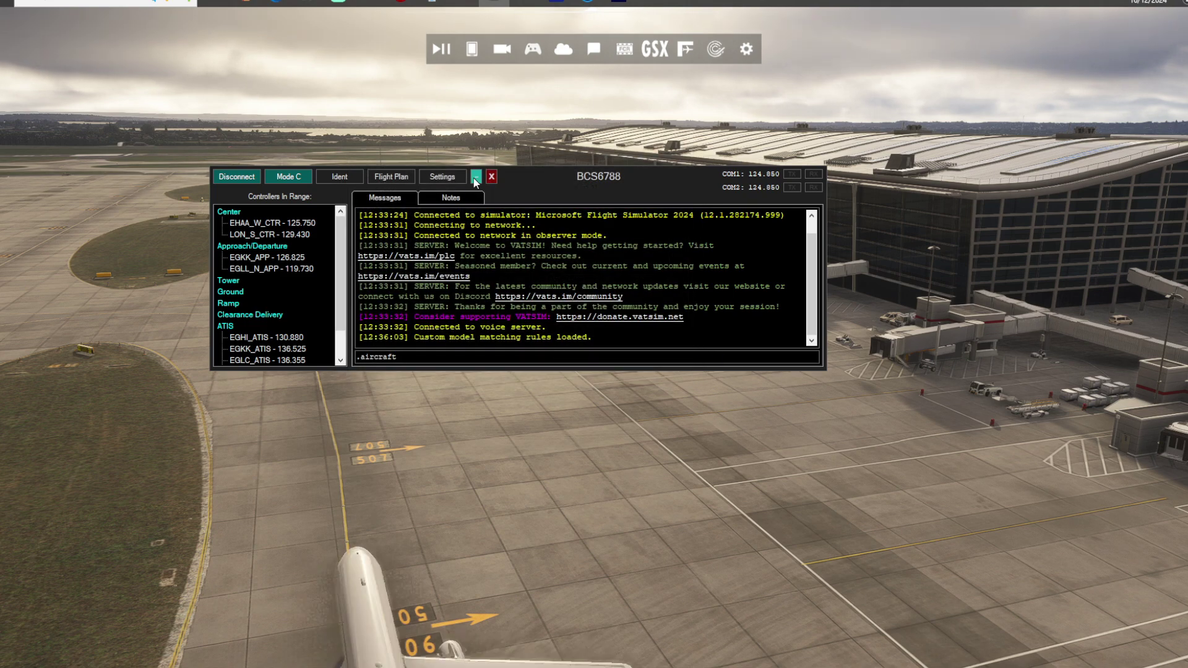
click(893, 343)
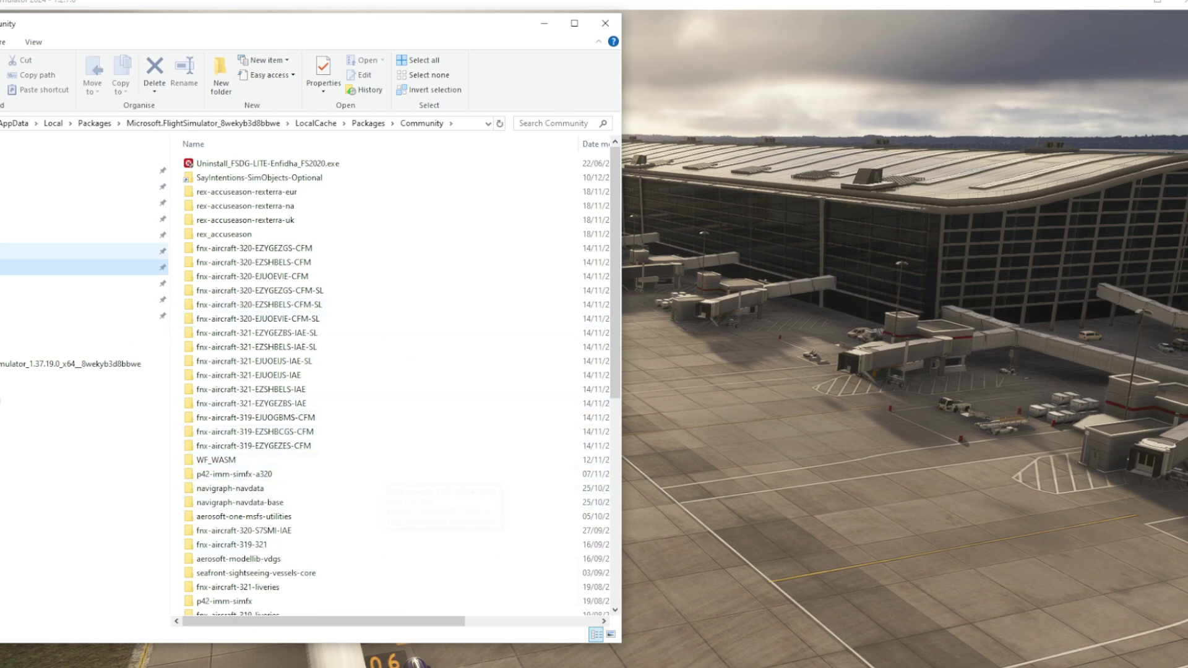
Check fsltl-traffic-base (40.7 GB) in the Limitless Community folder, then bring up the FSLTL installer.
click(62, 251)
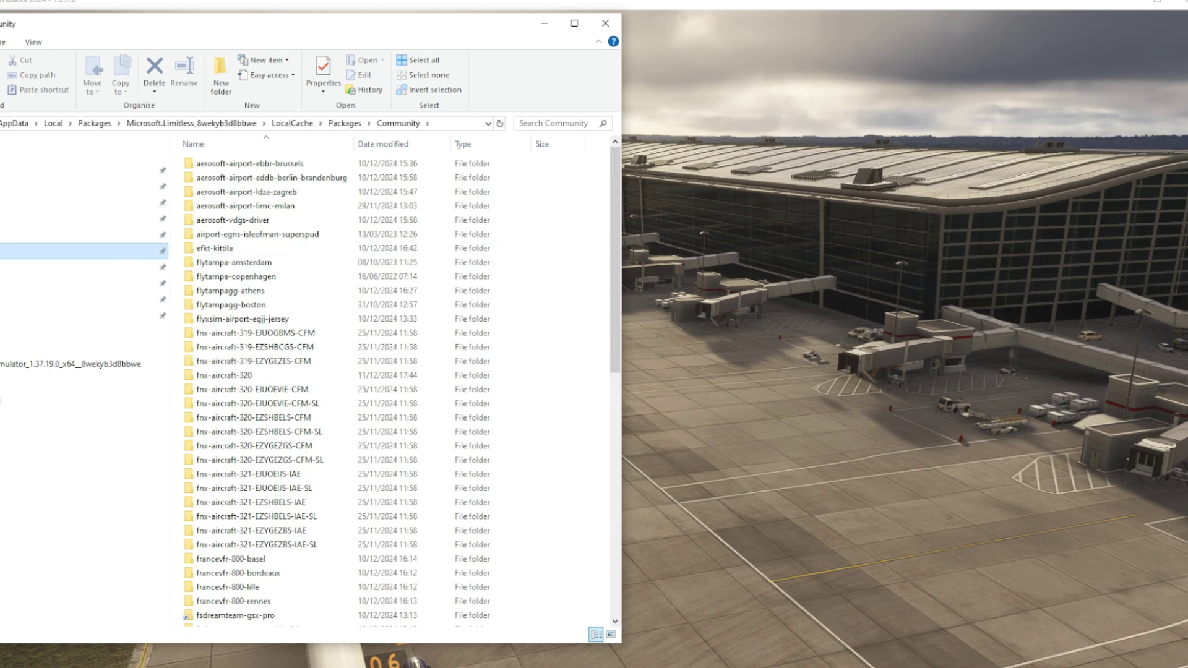
scroll(372, 418, down, 9)
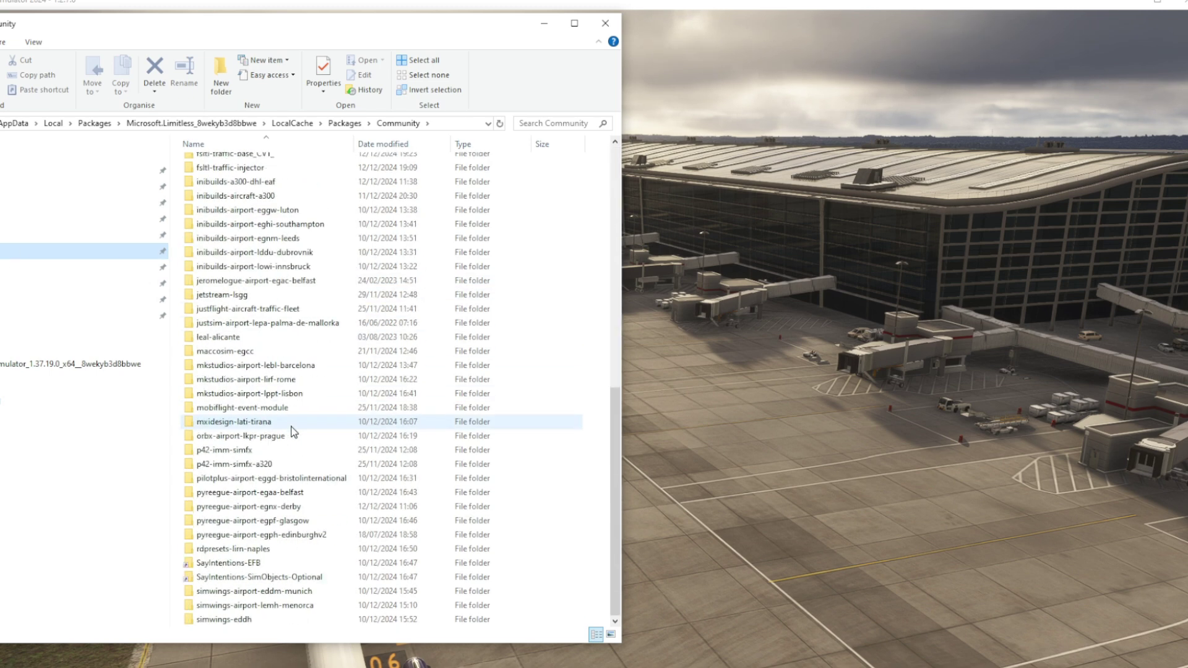
drag(617, 508, 617, 418)
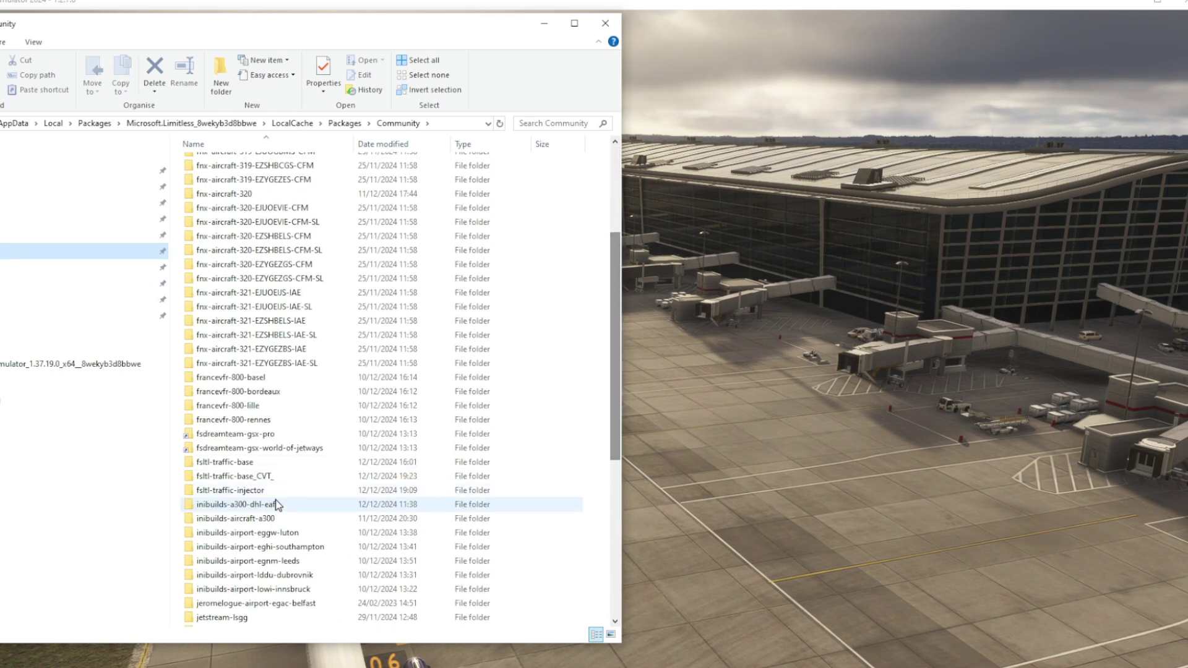
click(229, 464)
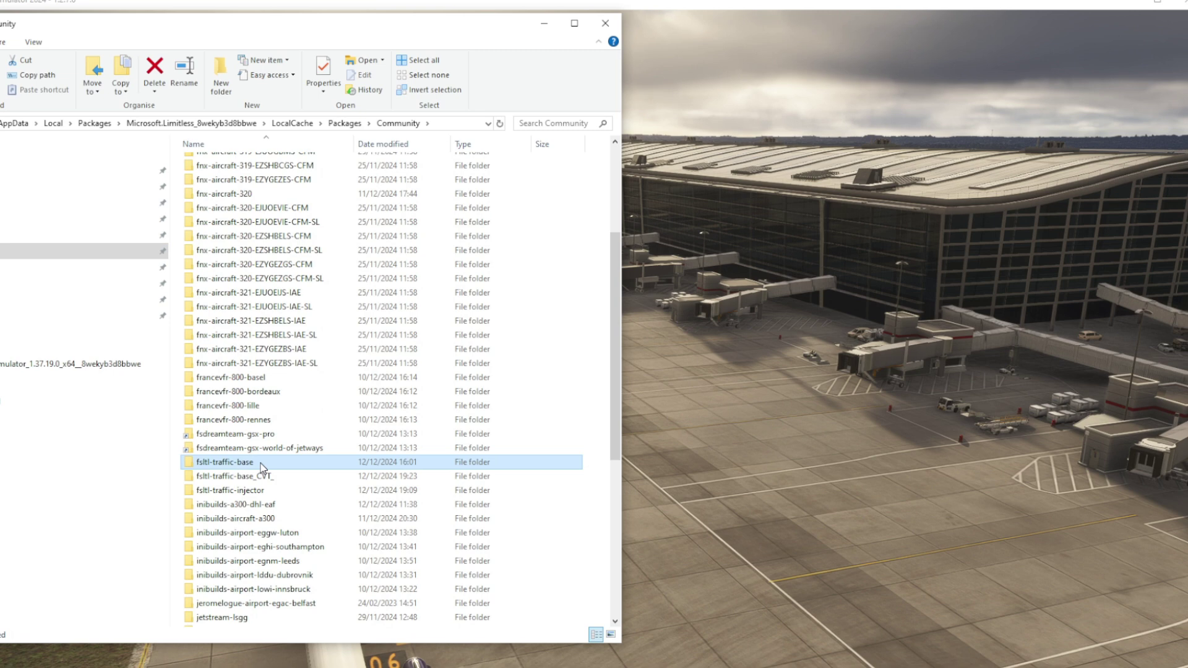
mouse_move(261, 468)
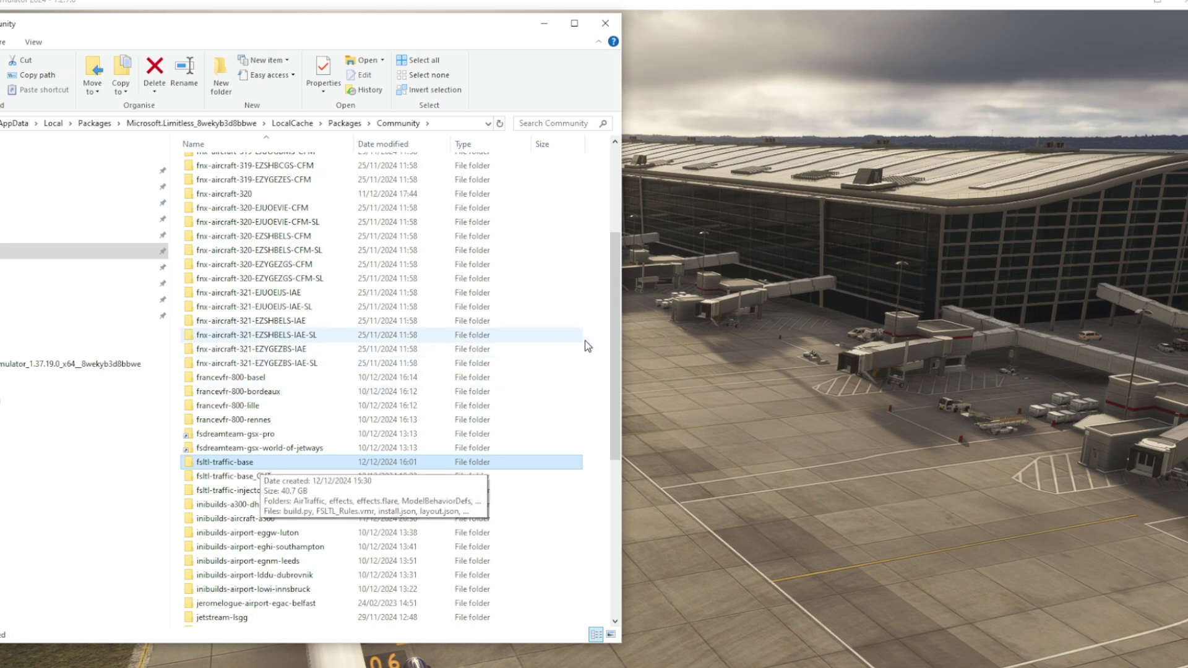
scroll(295, 406, down, 6)
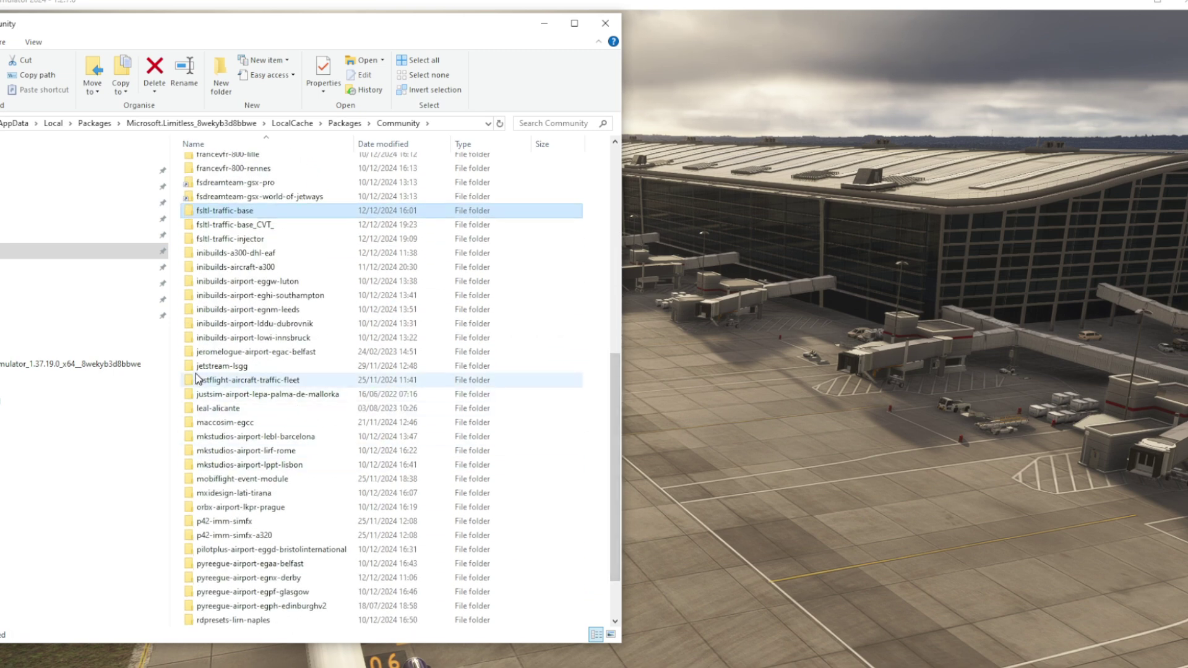
click(271, 384)
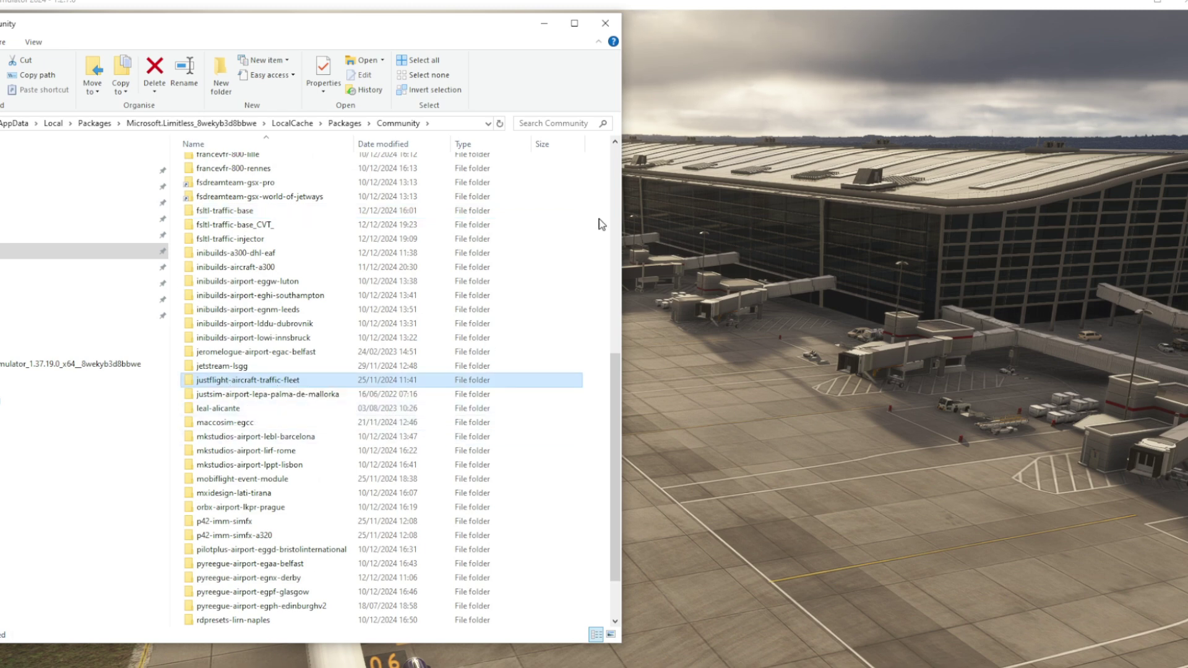
click(716, 180)
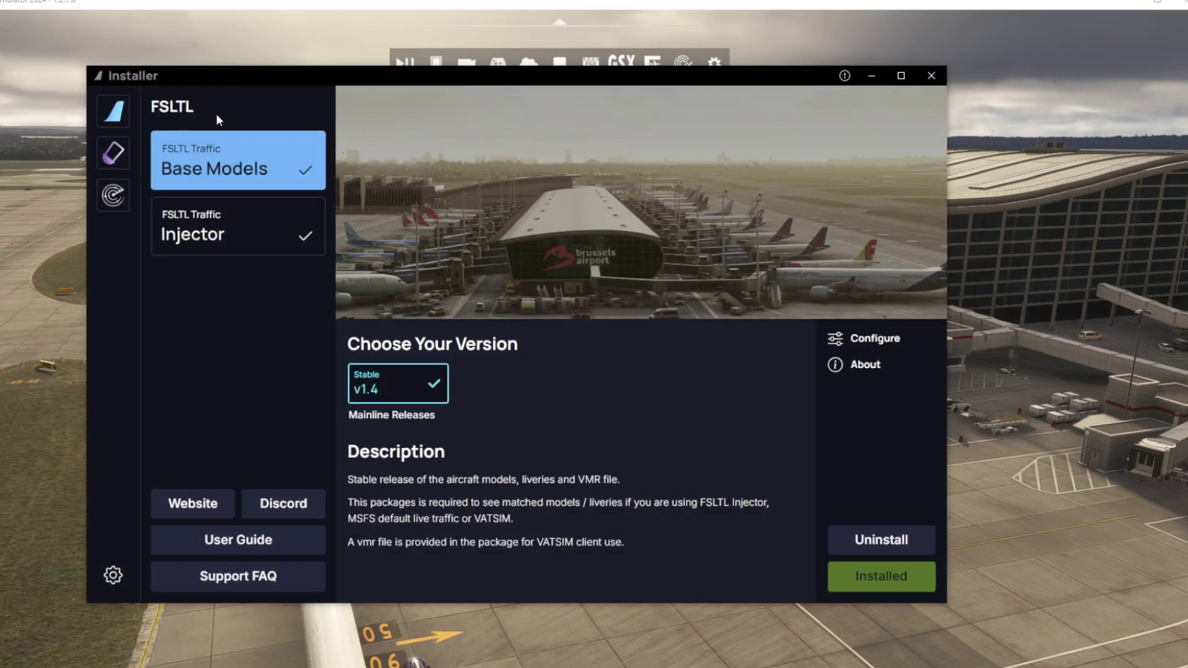
click(216, 246)
click(239, 172)
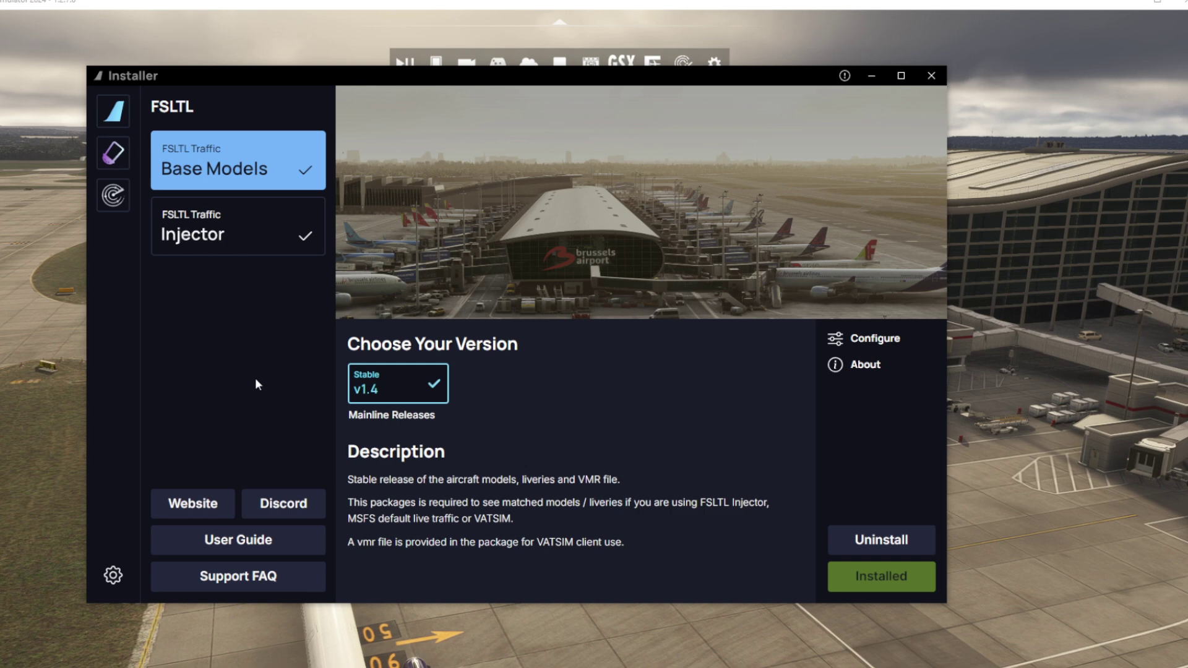
click(110, 589)
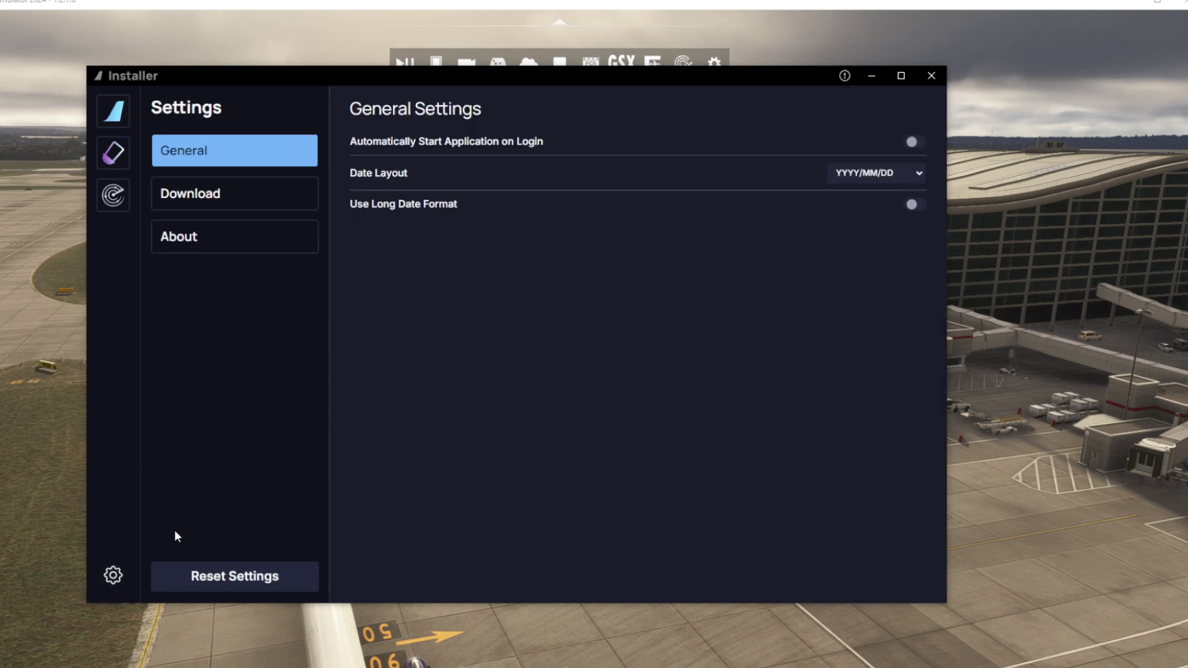
click(196, 204)
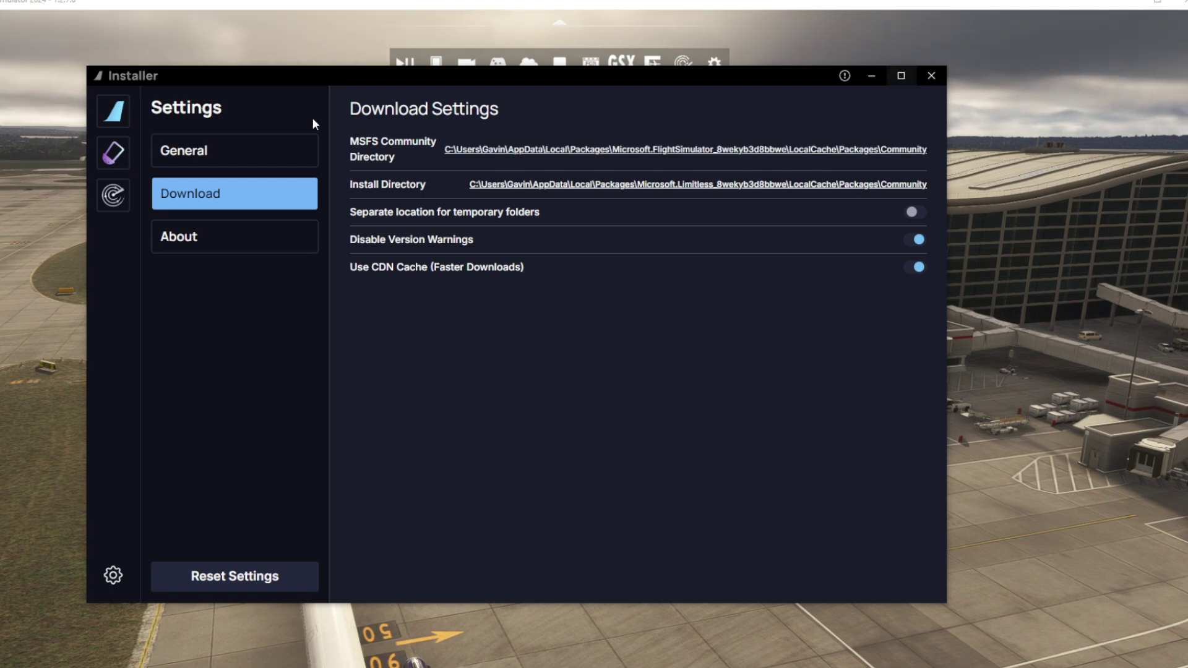
click(112, 197)
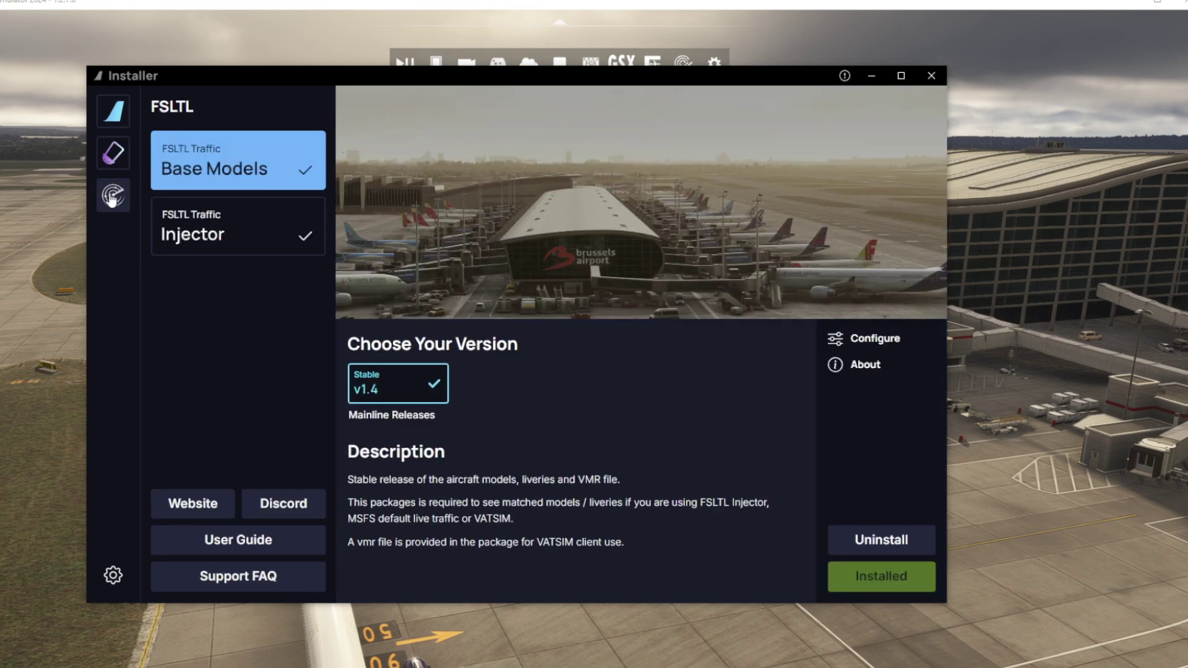
Minimise the FSLTL installer to return to the simulator's airport view.
click(1003, 361)
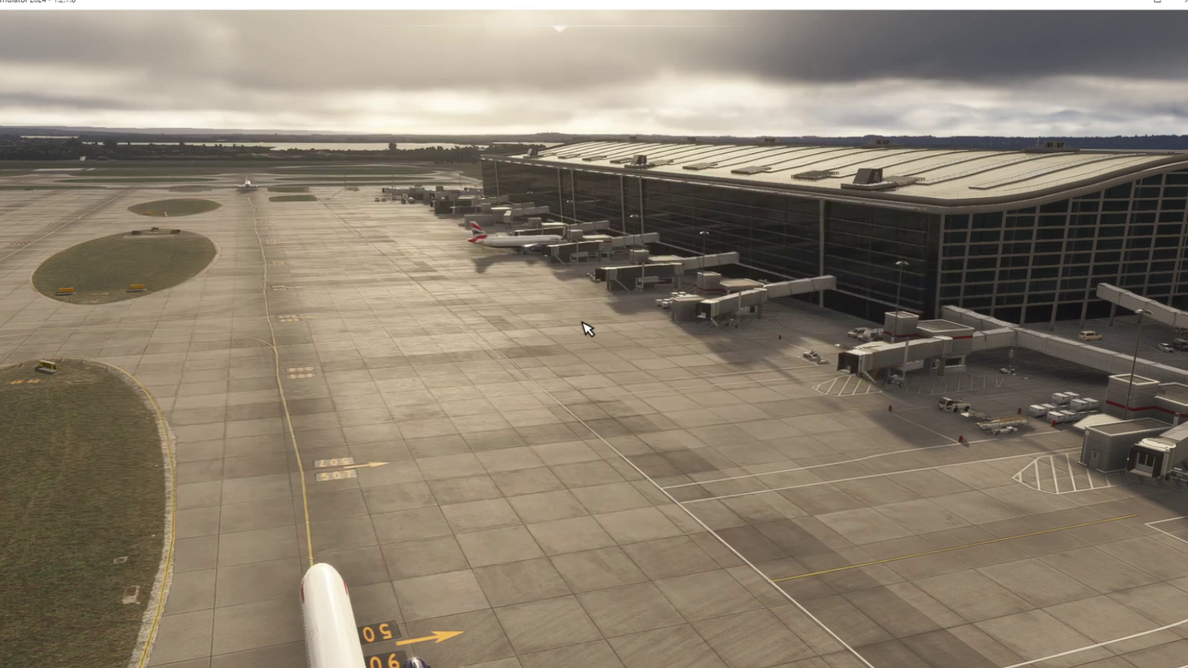